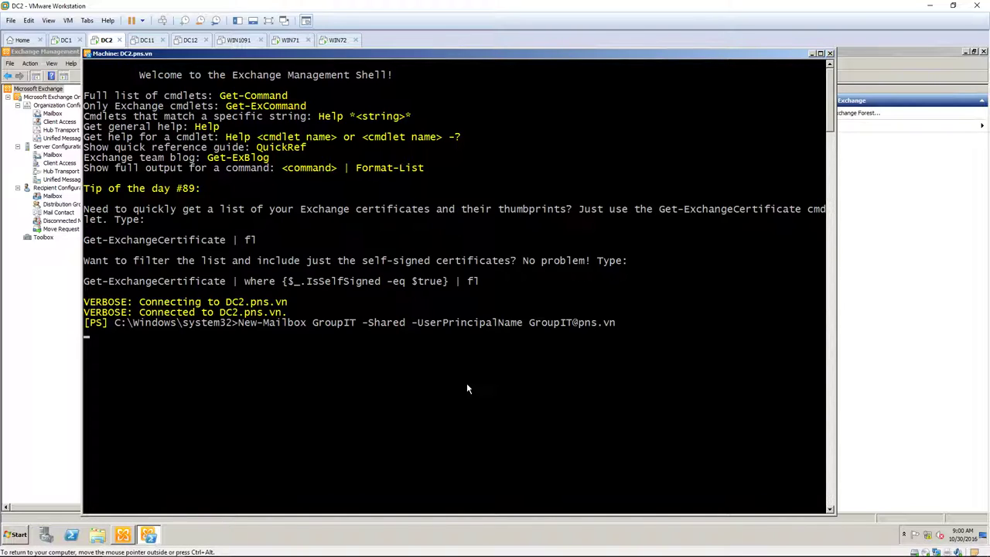
# Create shared mailbox GroupIT with New-Mailbox -Shared, then mark its result row in the shell output
pyautogui.press('Return')
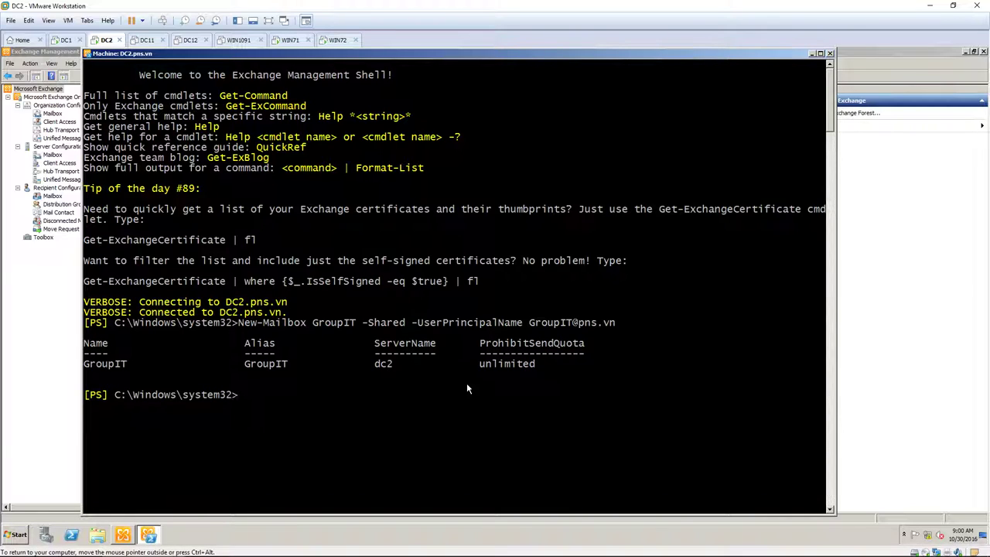
pyautogui.rightClick(478, 365)
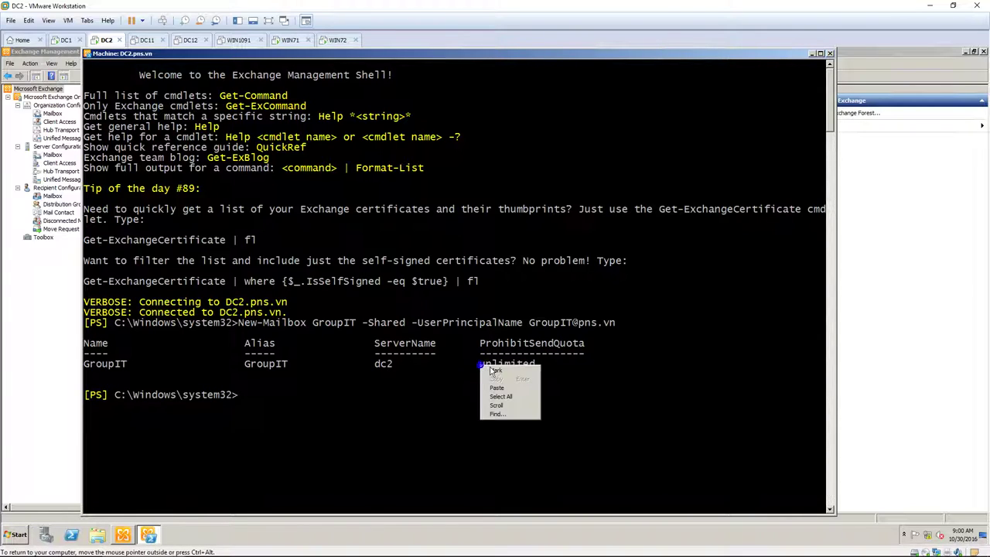
pyautogui.click(492, 370)
pyautogui.moveTo(536, 361); pyautogui.dragTo(87, 363)
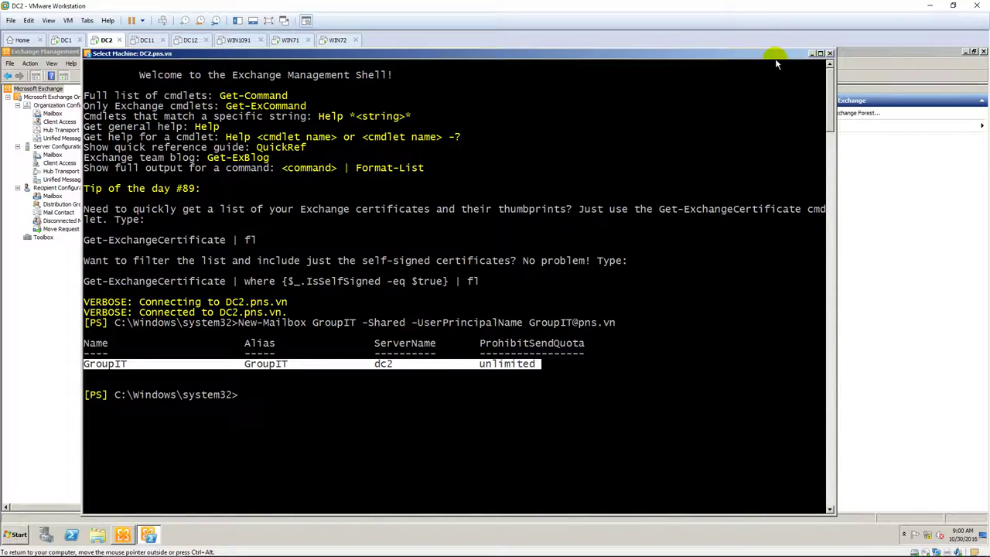
# Start Manage Full Access Permission on GroupIT under Recipient Configuration > Mailbox
pyautogui.click(811, 55)
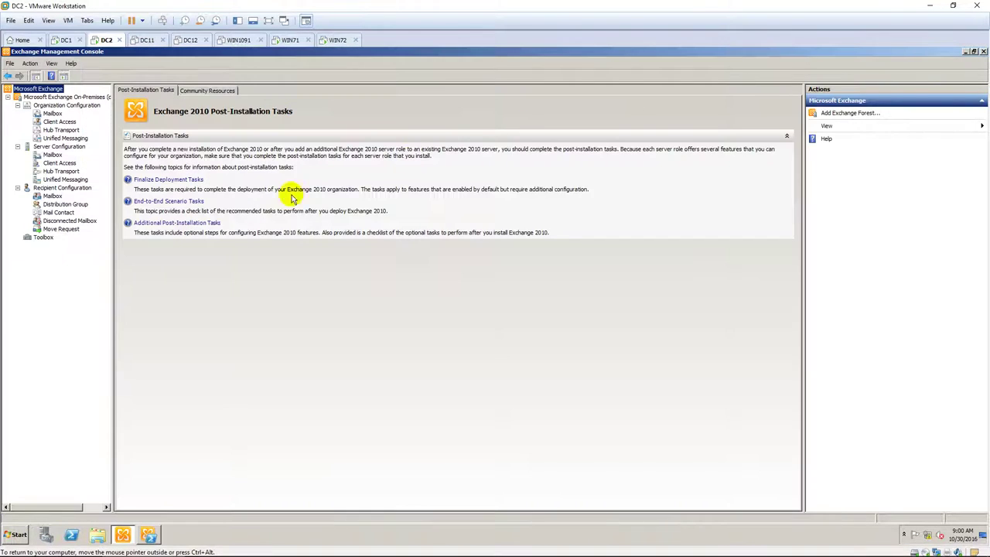
pyautogui.click(55, 188)
pyautogui.click(52, 196)
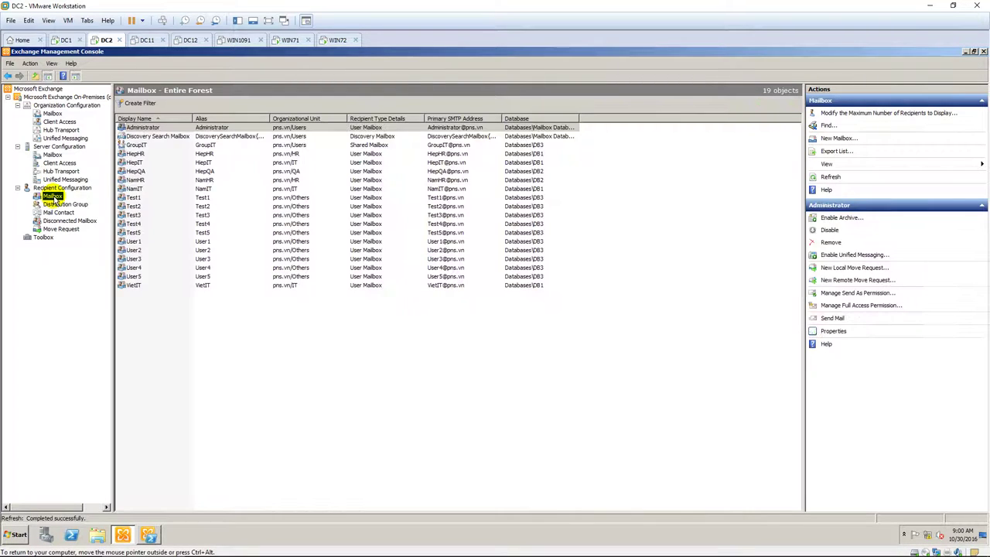
pyautogui.click(251, 149)
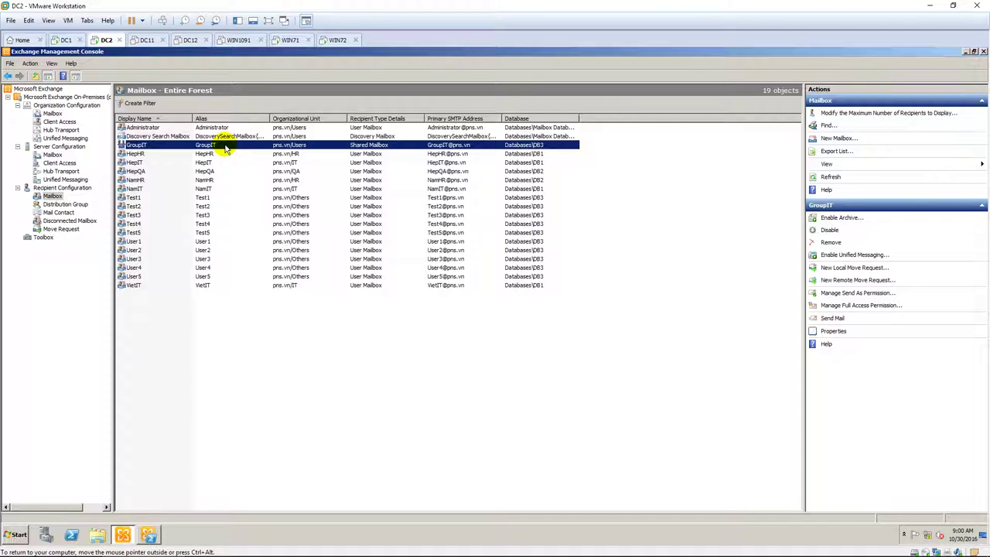
pyautogui.rightClick(227, 147)
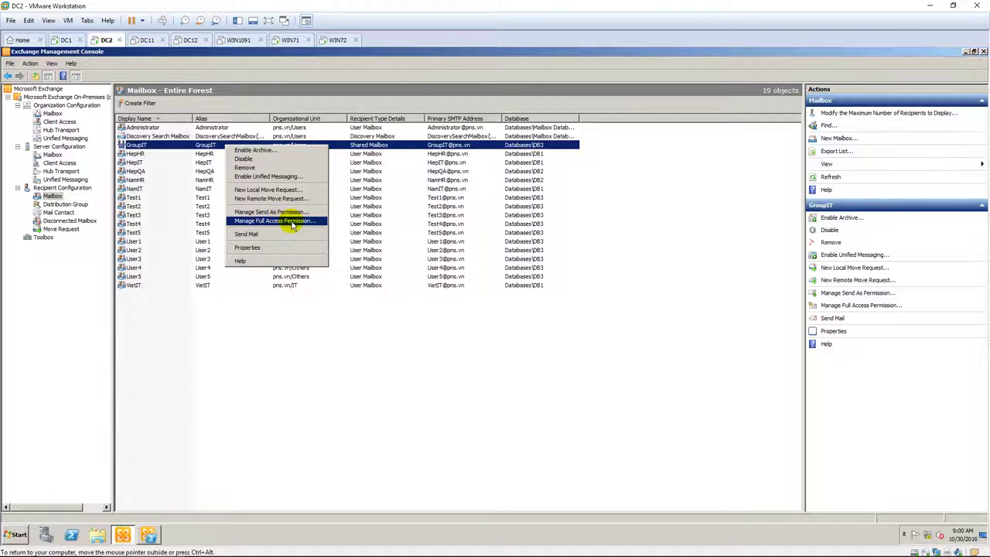
pyautogui.click(292, 223)
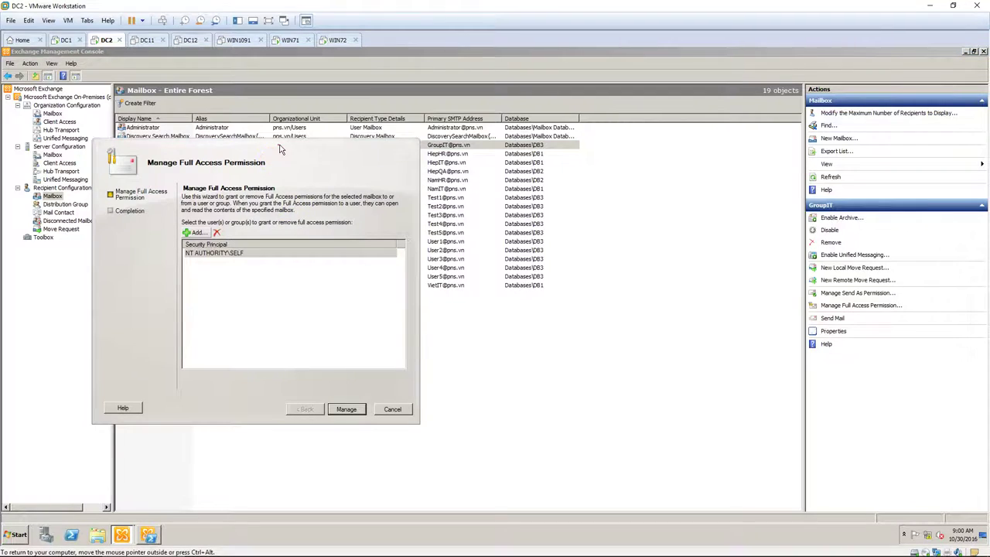
# Grant the IT user Full Access to GroupIT and finish the wizard
pyautogui.moveTo(281, 149); pyautogui.dragTo(437, 102)
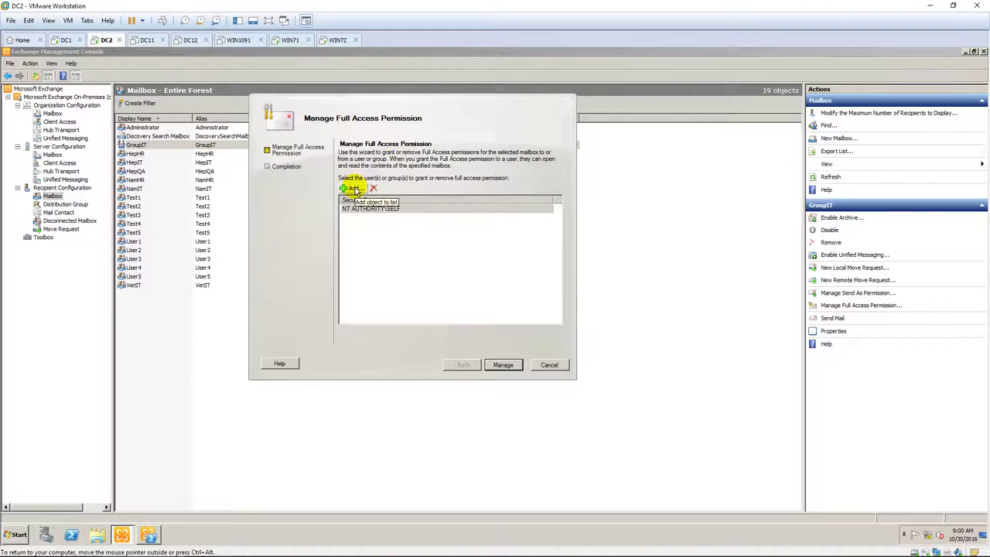
pyautogui.click(354, 190)
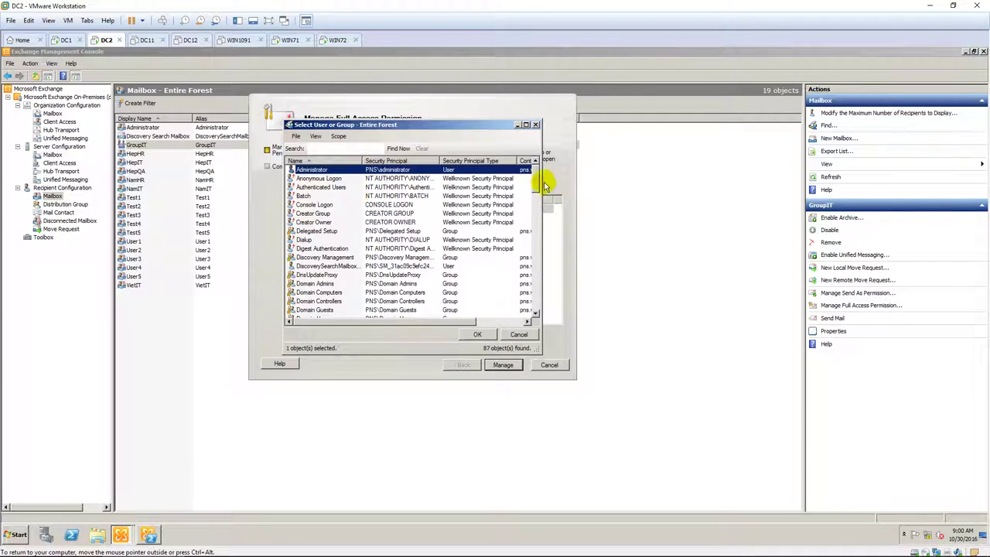
pyautogui.moveTo(544, 186); pyautogui.dragTo(546, 220)
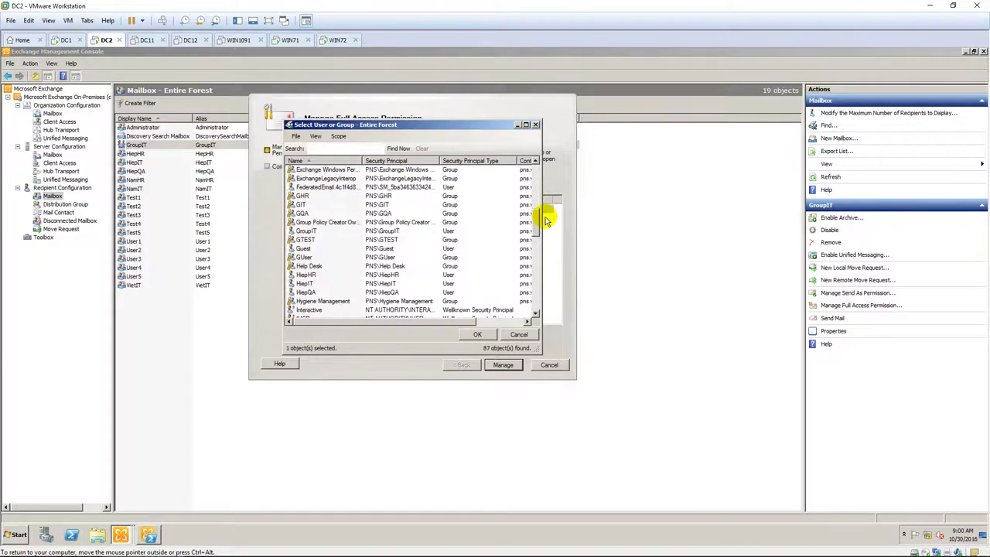
pyautogui.click(306, 283)
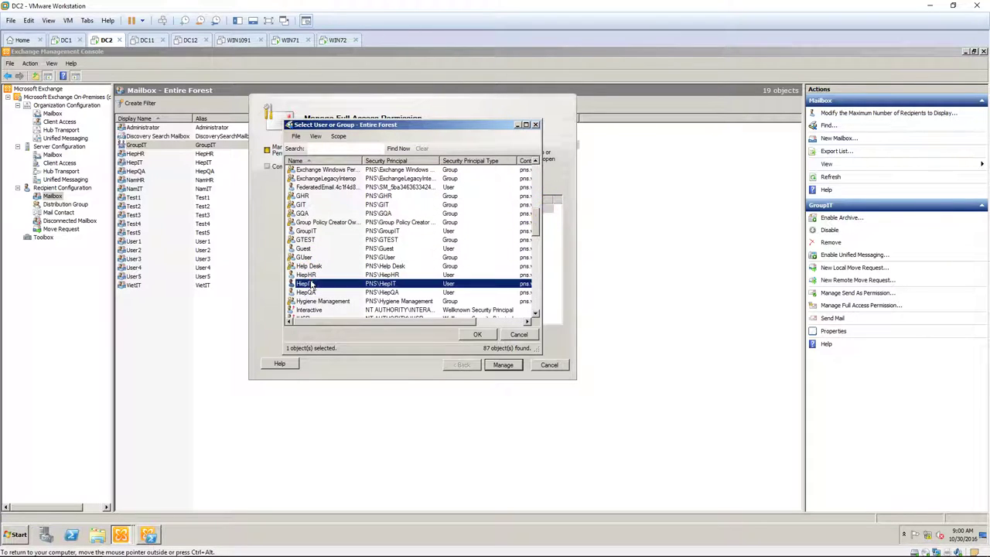
pyautogui.click(477, 334)
pyautogui.click(503, 365)
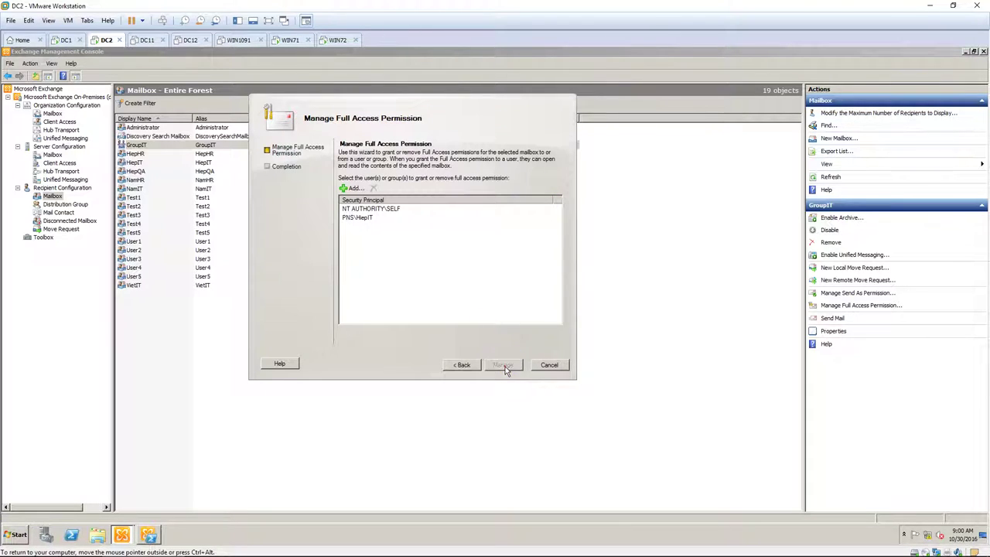
pyautogui.click(504, 365)
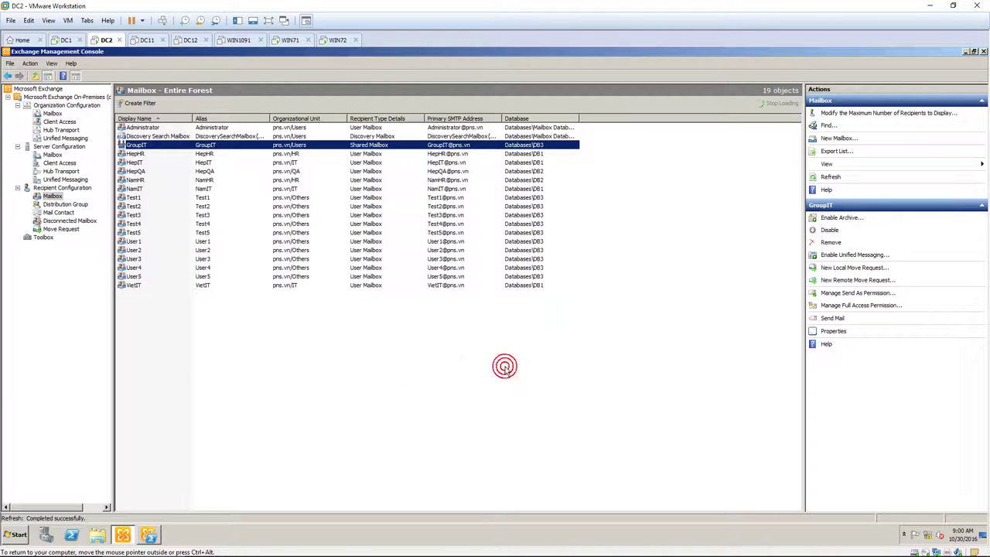
# Add the IT user to Send on behalf in GroupIT's Mail Flow Settings > Delivery Options
pyautogui.click(191, 145)
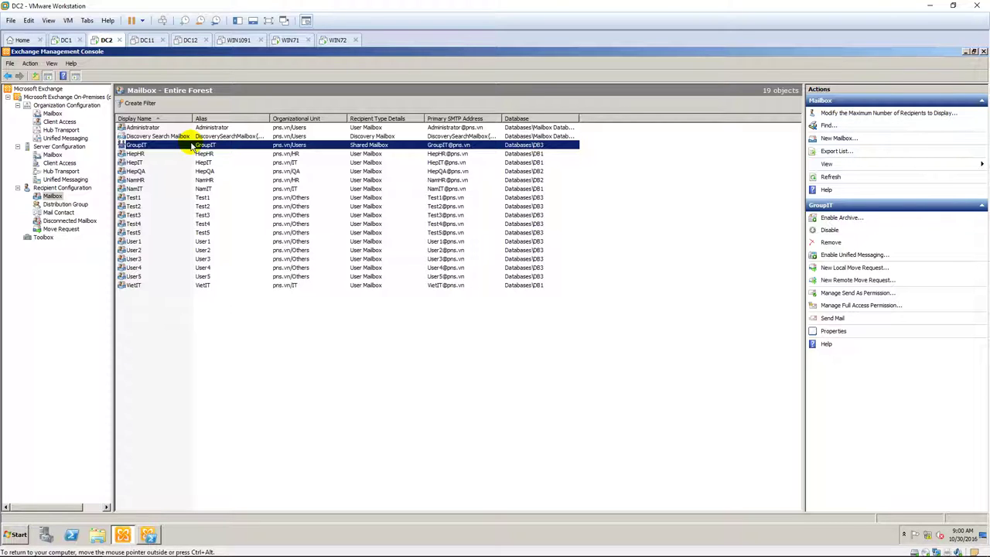
pyautogui.doubleClick(191, 145)
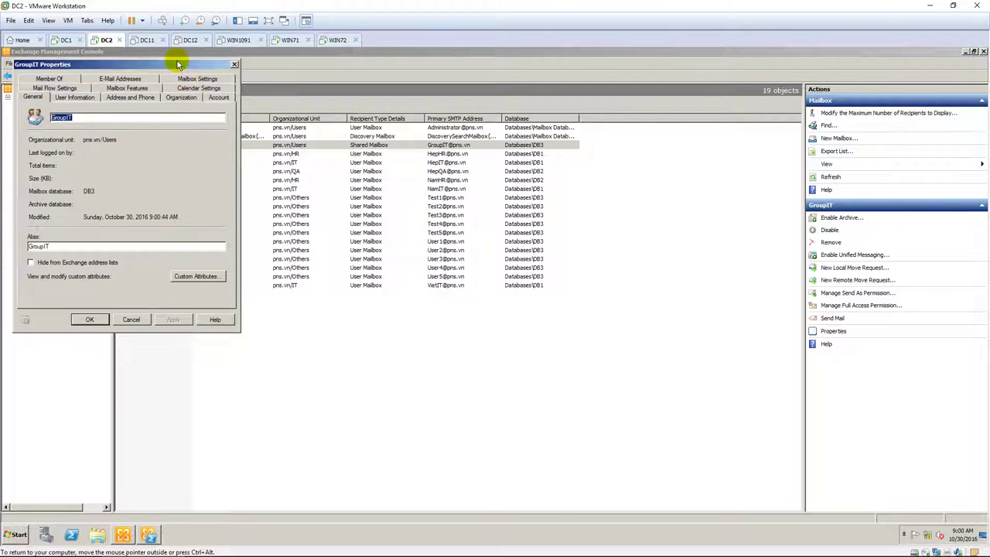
pyautogui.moveTo(176, 64); pyautogui.dragTo(461, 64)
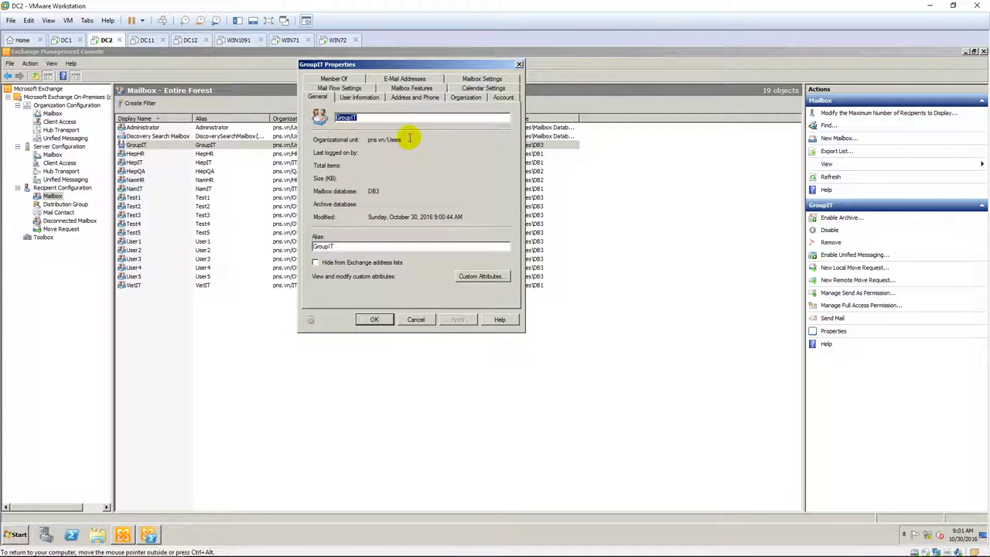
pyautogui.click(360, 88)
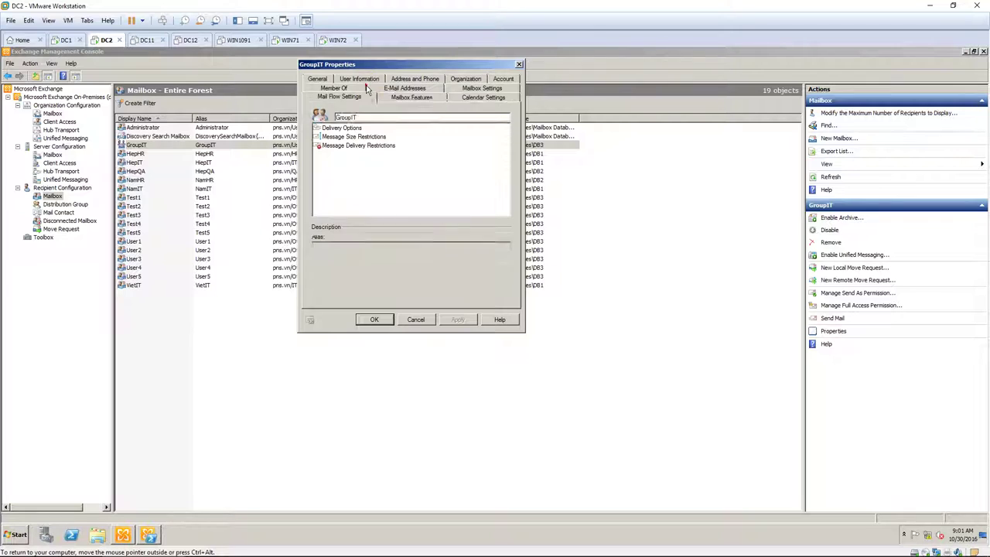
pyautogui.click(354, 128)
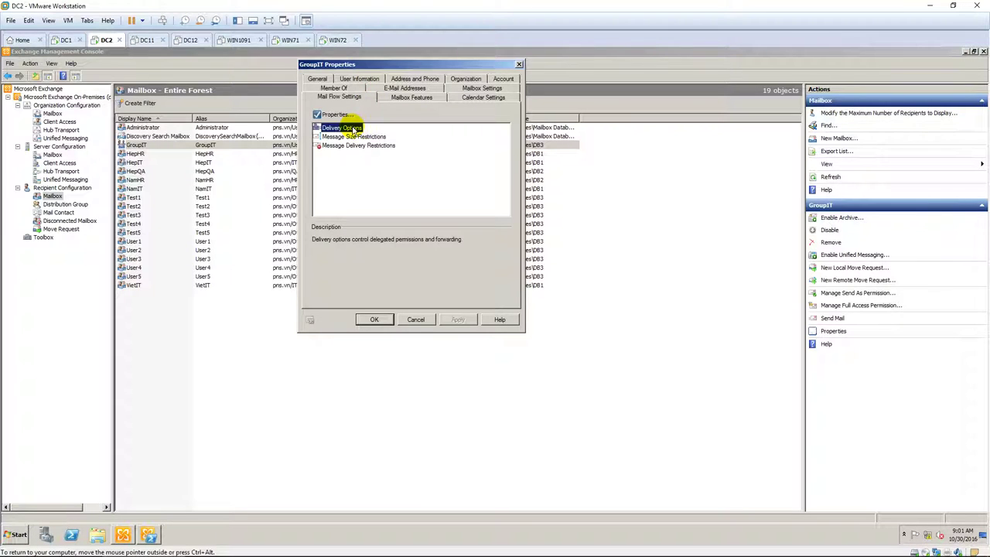
pyautogui.click(337, 114)
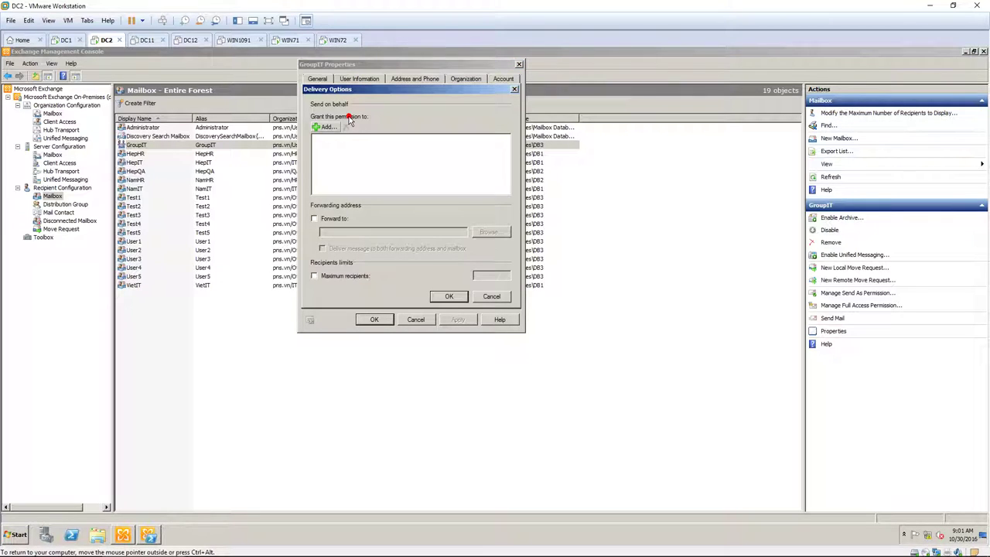
pyautogui.click(327, 127)
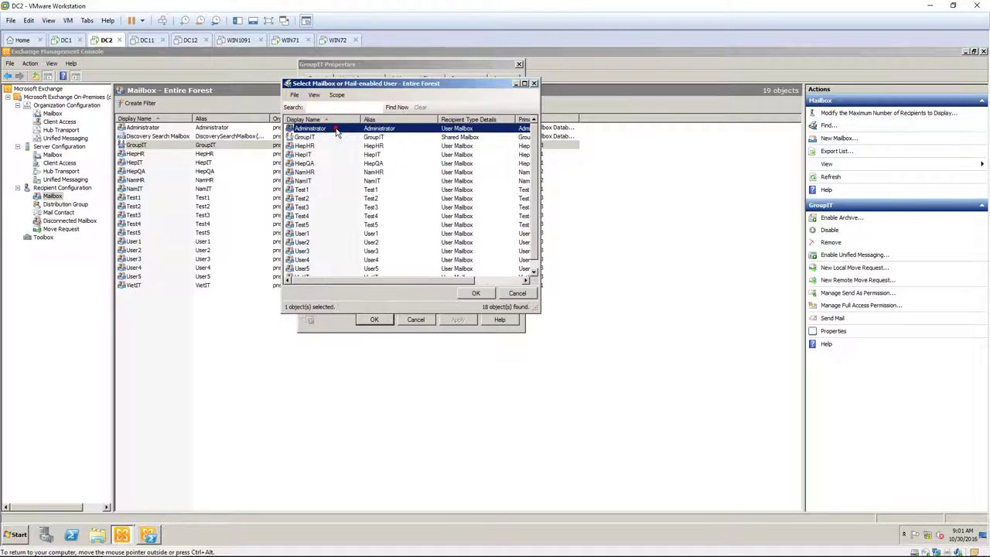
pyautogui.doubleClick(316, 154)
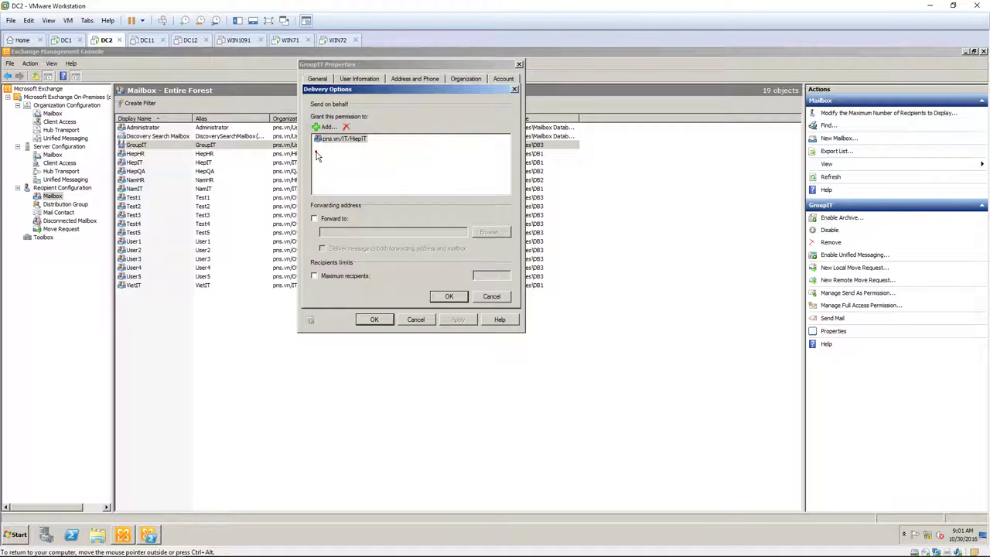
pyautogui.click(449, 297)
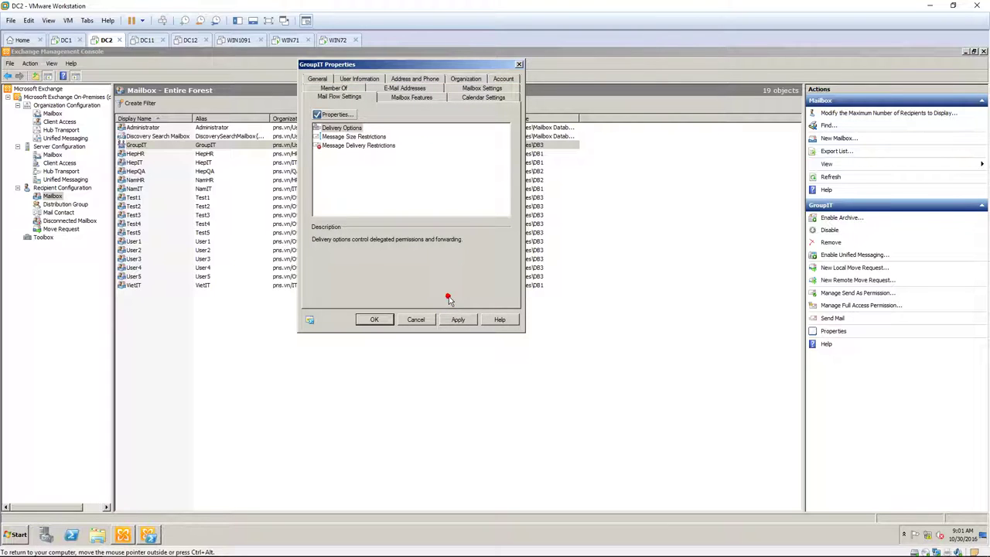
# Apply the GroupIT properties and log on to WIN71 as the HR user
pyautogui.click(379, 320)
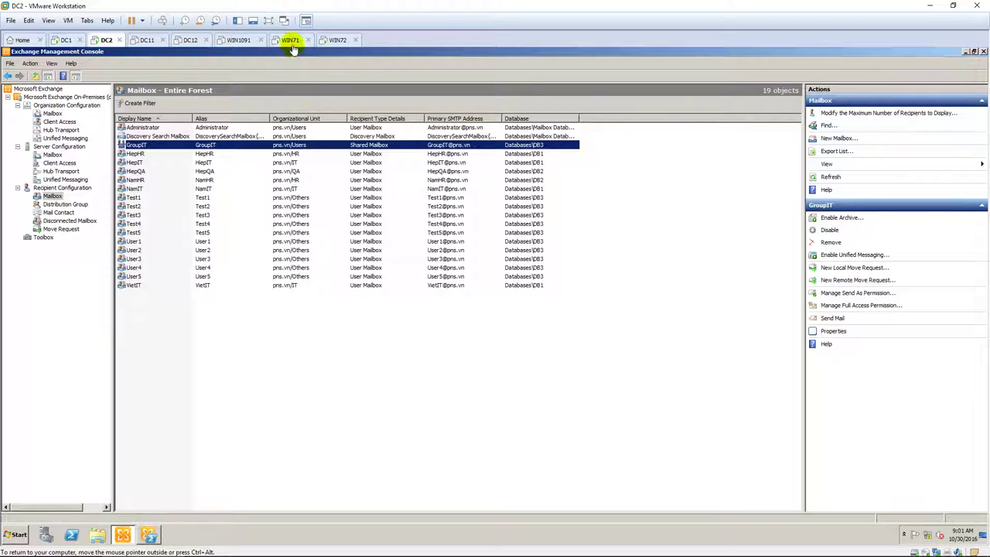
pyautogui.click(291, 41)
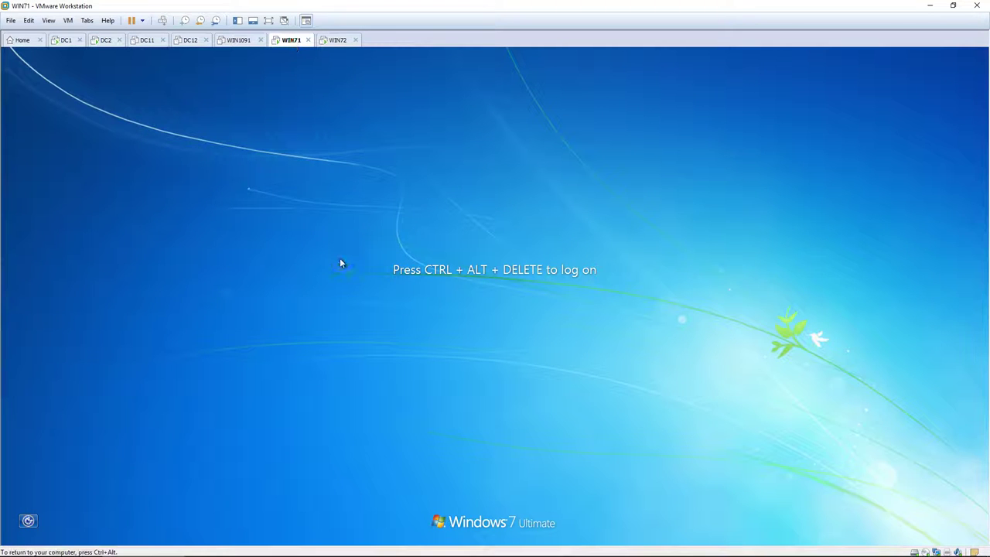
pyautogui.hotkey('ctrl', 'alt', 'Delete')
pyautogui.write('123')
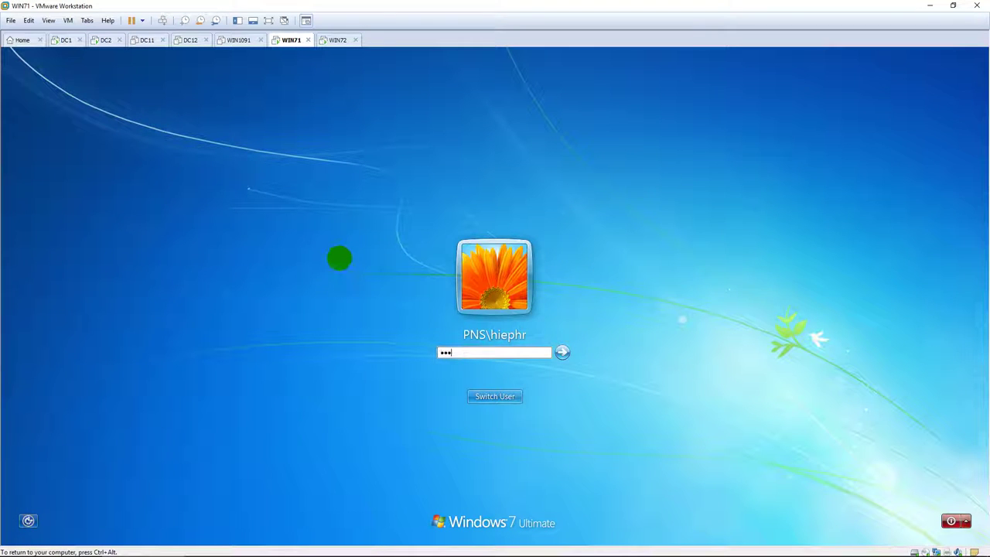
pyautogui.press('Return')
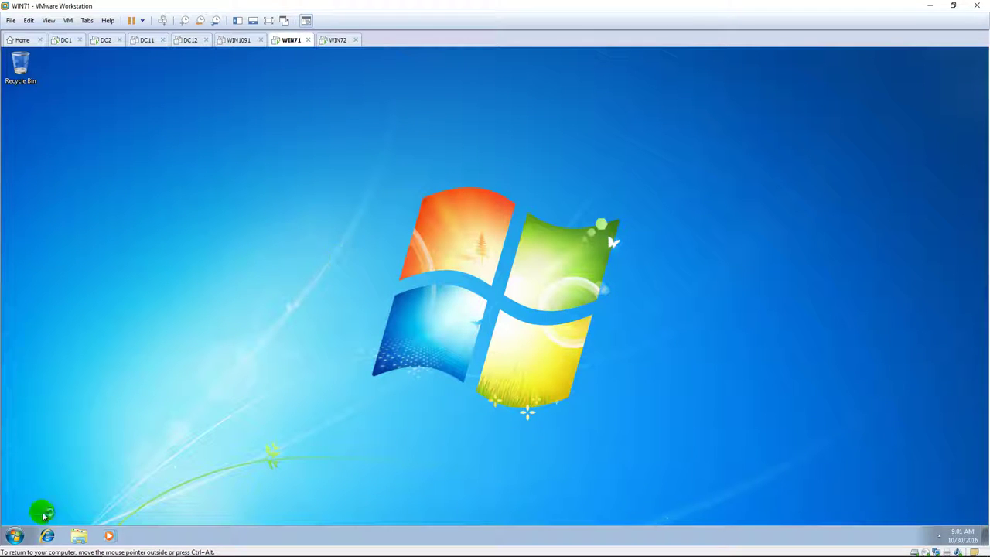
# Launch Outlook 2013 on WIN71 and accept the certificate Security Alert
pyautogui.click(11, 535)
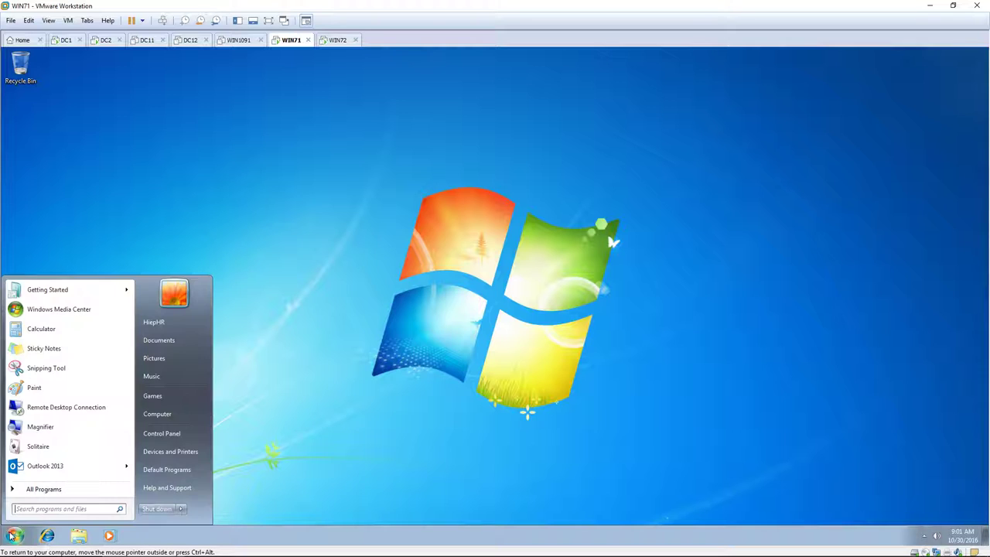
pyautogui.click(45, 466)
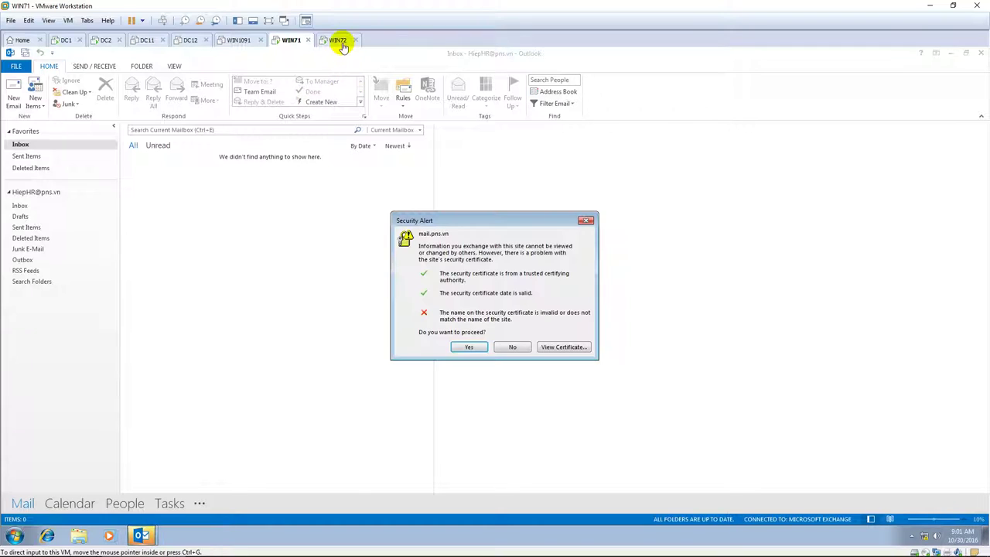
pyautogui.click(466, 347)
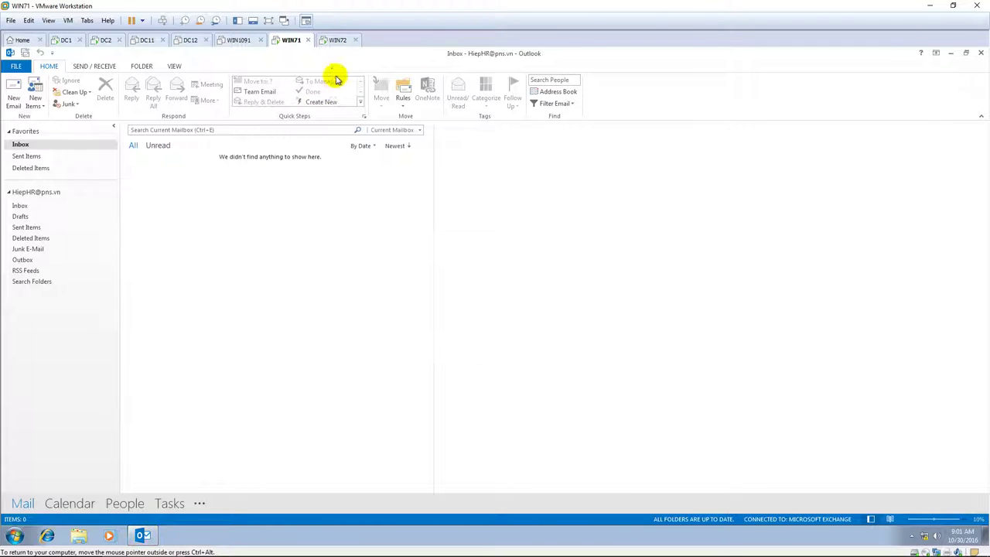
pyautogui.click(340, 41)
# Sign in to WIN72 as the IT user
pyautogui.click(350, 201)
pyautogui.press('ctrl+alt+Insert')
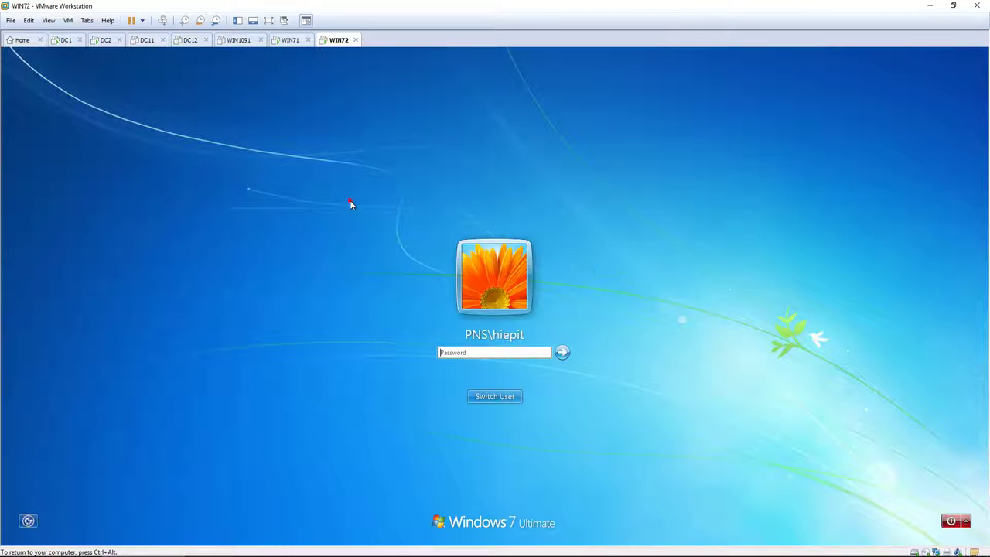
pyautogui.write('•••••••')
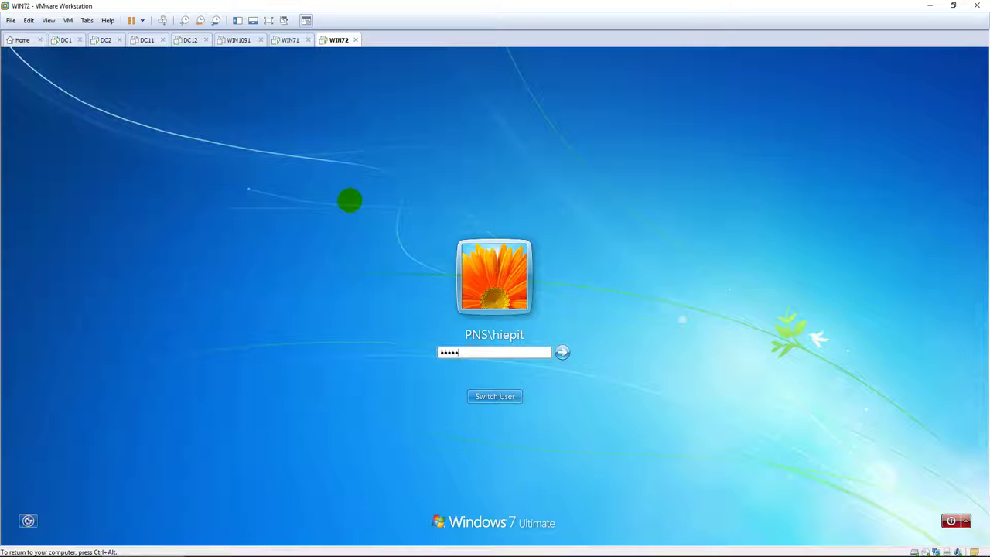
pyautogui.press('Return')
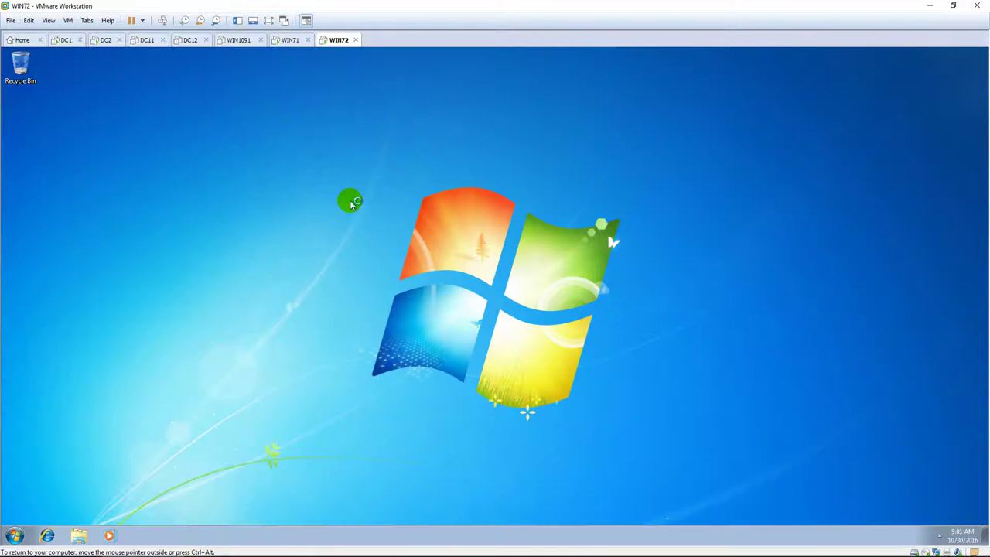
# Refresh the WIN72 desktop and launch Outlook 2013 for the IT user
pyautogui.rightClick(351, 203)
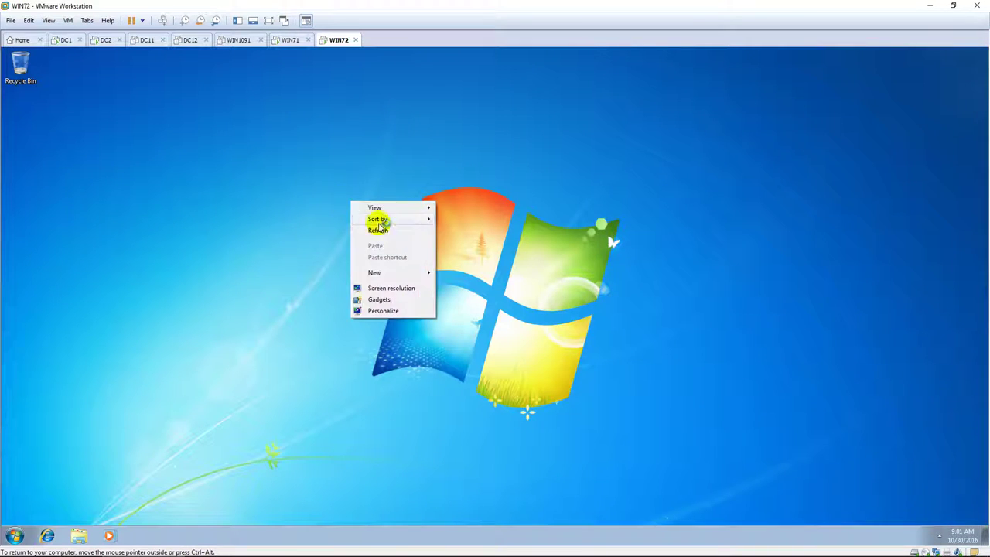
pyautogui.click(381, 230)
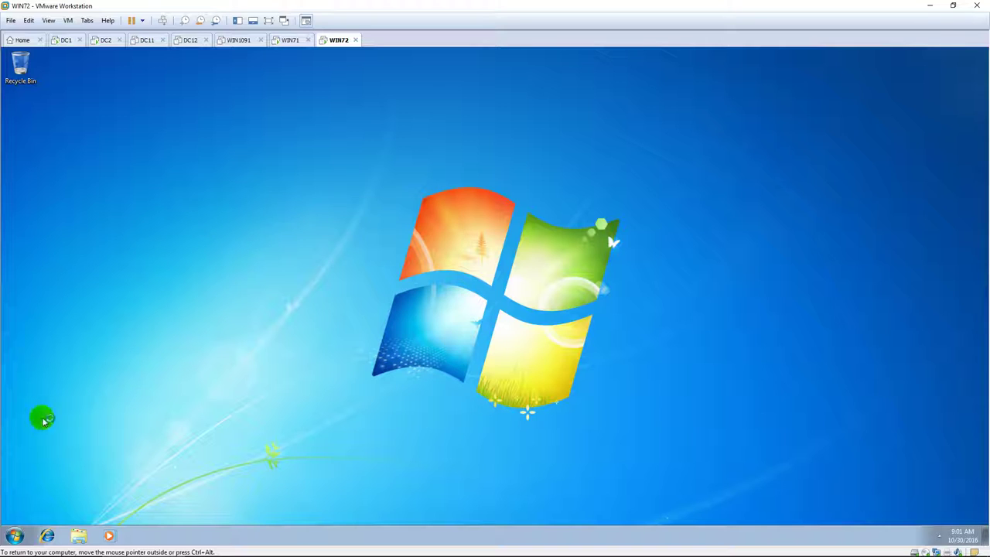
pyautogui.click(15, 534)
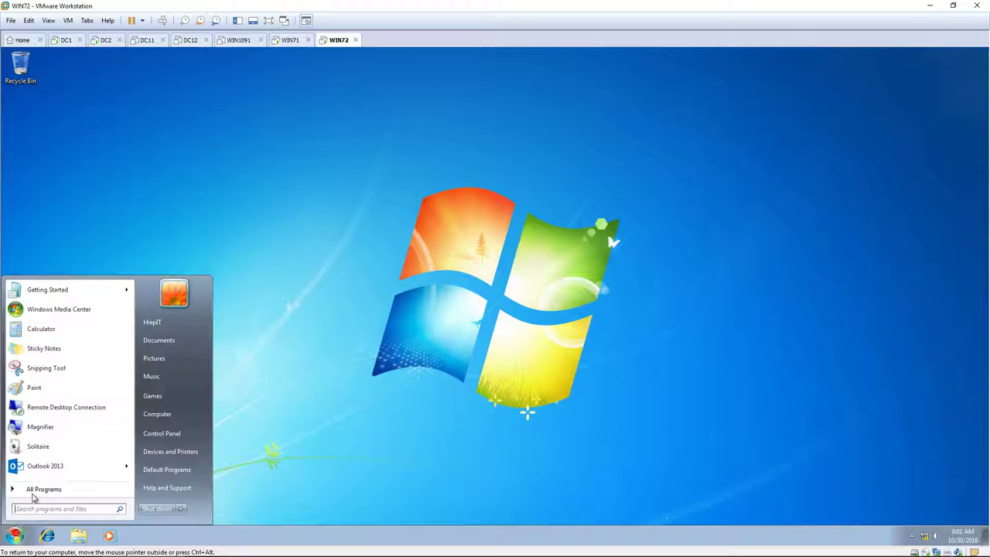
pyautogui.click(52, 464)
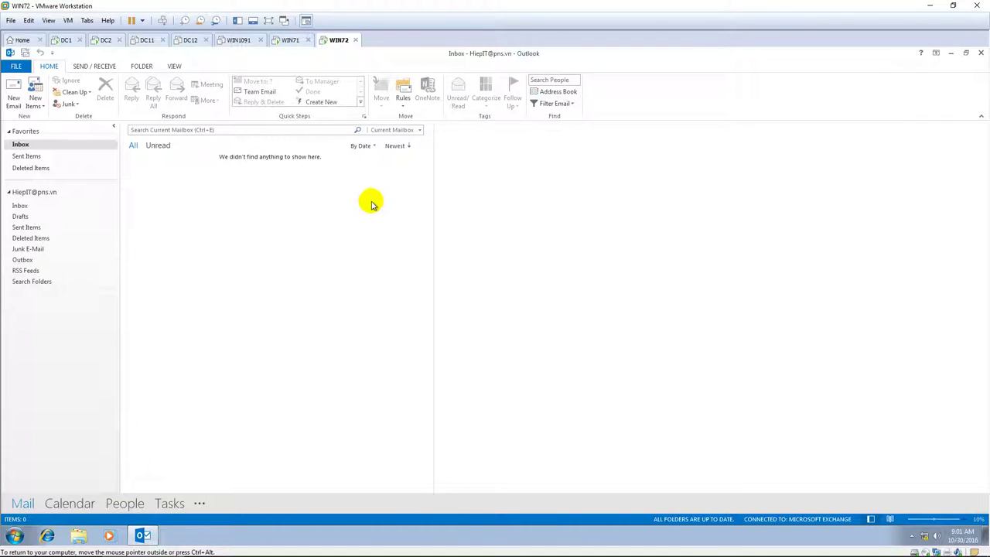
pyautogui.click(288, 40)
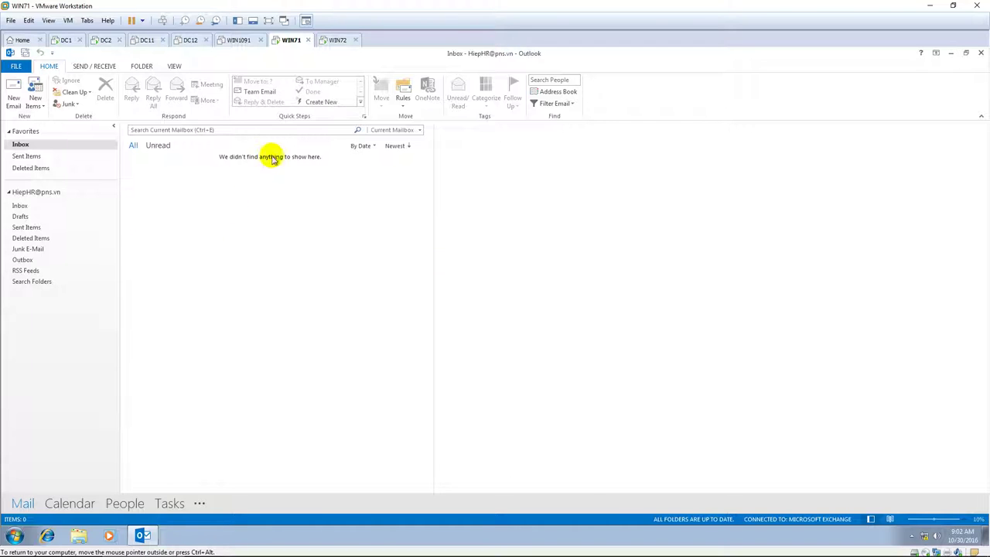
# Start a new email addressed to GroupIT, resolved with Check Names
pyautogui.click(337, 42)
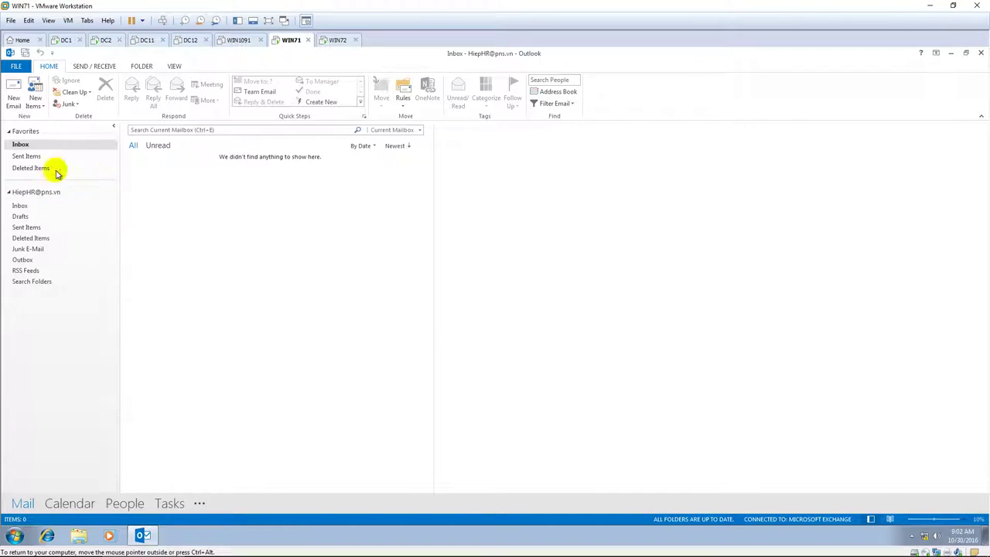
pyautogui.click(17, 91)
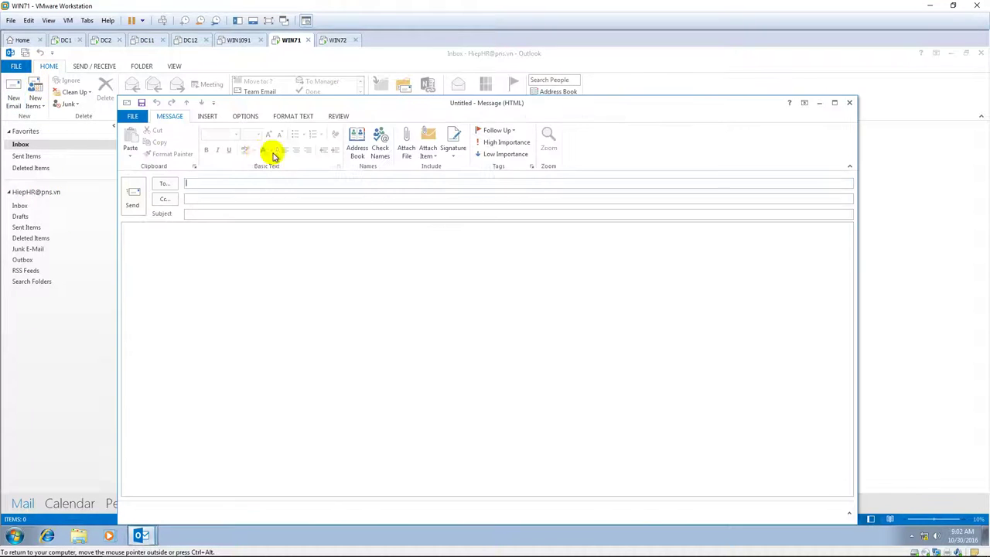
pyautogui.moveTo(499, 101); pyautogui.dragTo(506, 60)
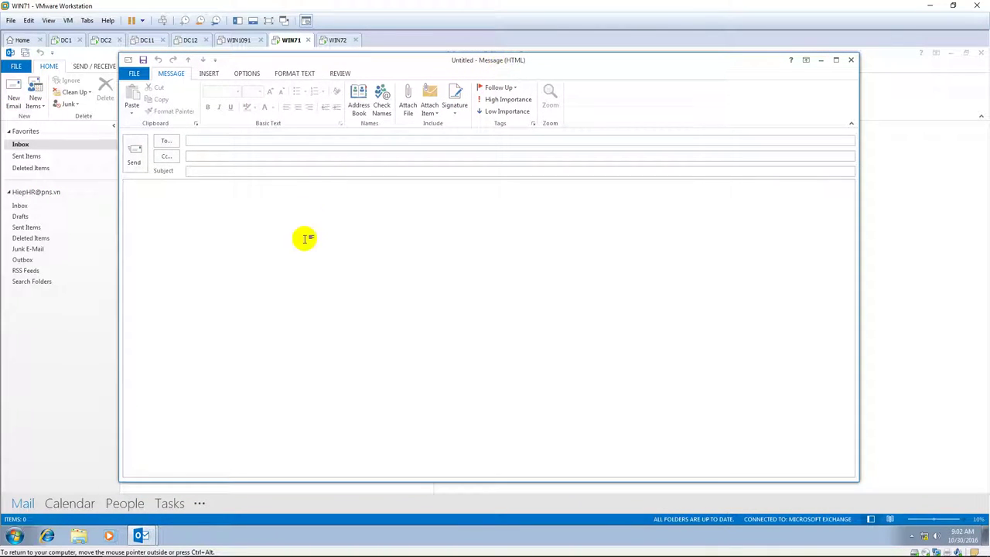
pyautogui.write('GroupIT')
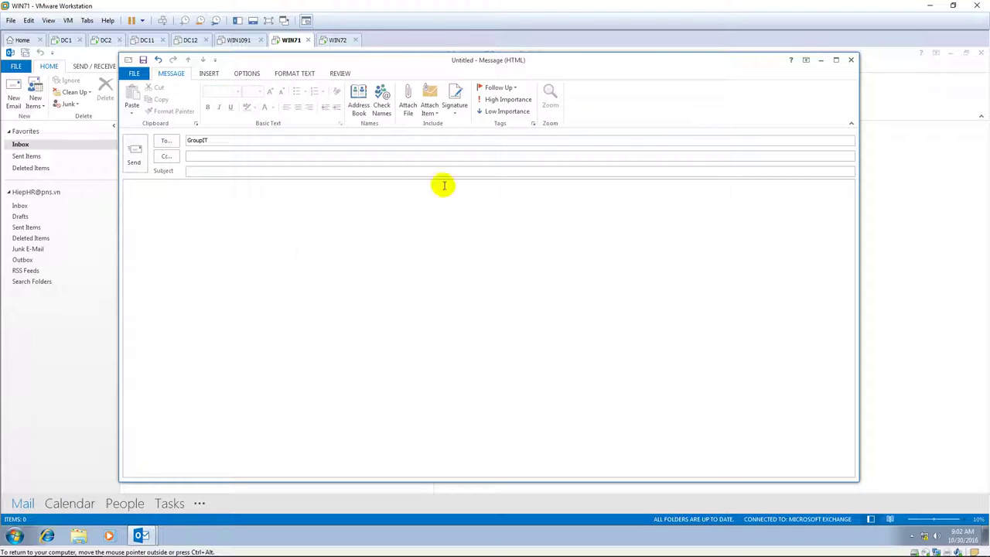
pyautogui.click(383, 98)
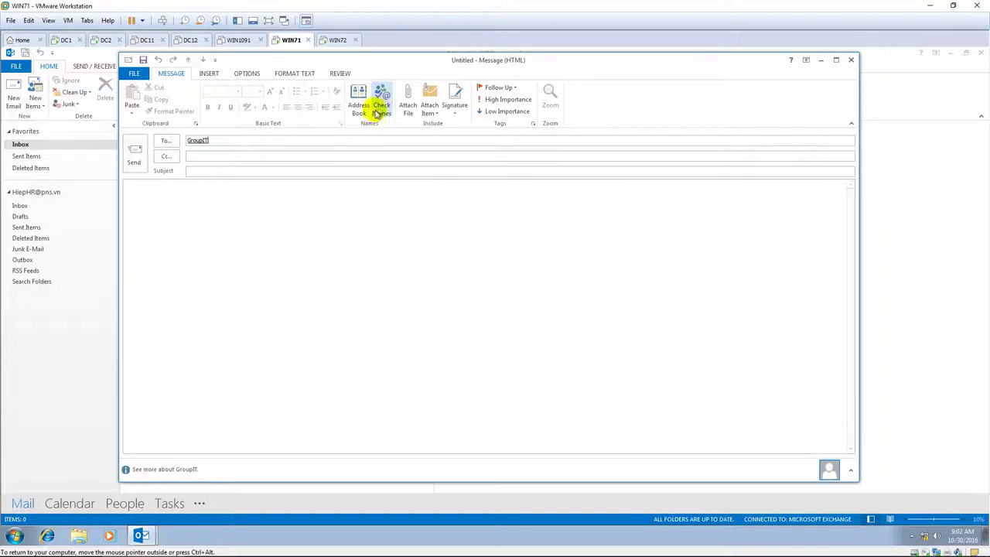
# Enter subject 'Need a virtual machine' and body 'Hi team, I want a virtual machine.'
pyautogui.click(298, 167)
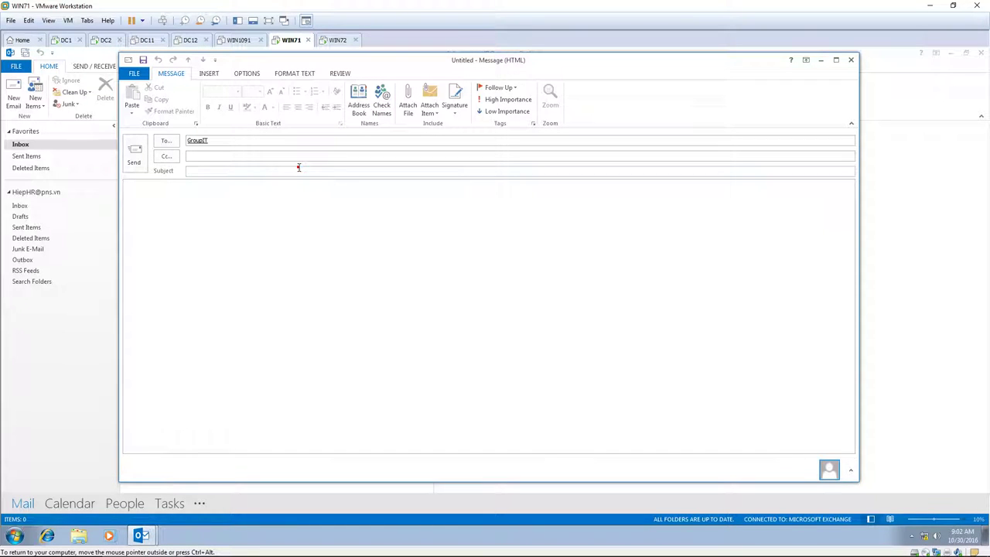
pyautogui.write('Need a vi')
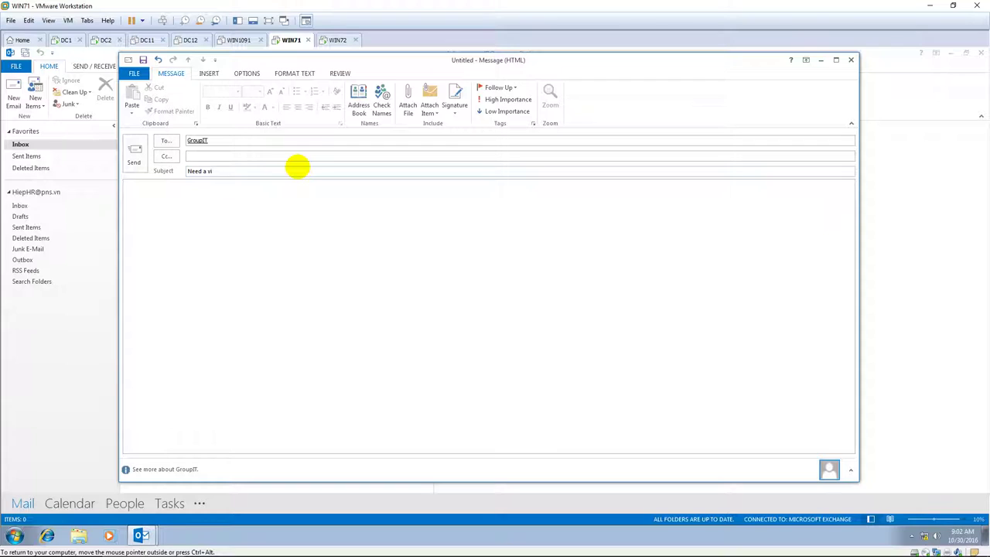
pyautogui.write('rtual machine')
pyautogui.press('Tab')
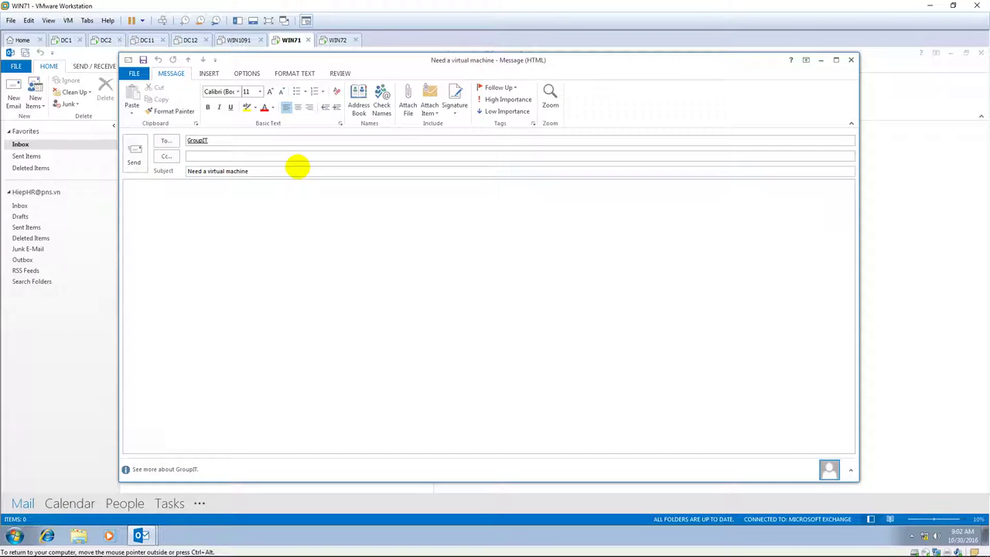
pyautogui.write('Hi team,')
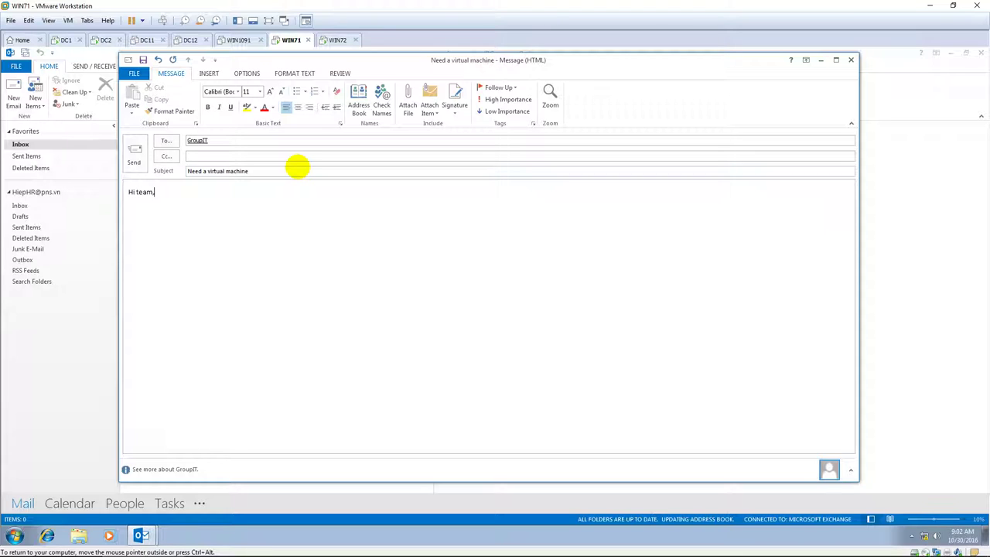
pyautogui.press('Return')
pyautogui.write('want a virtual machi')
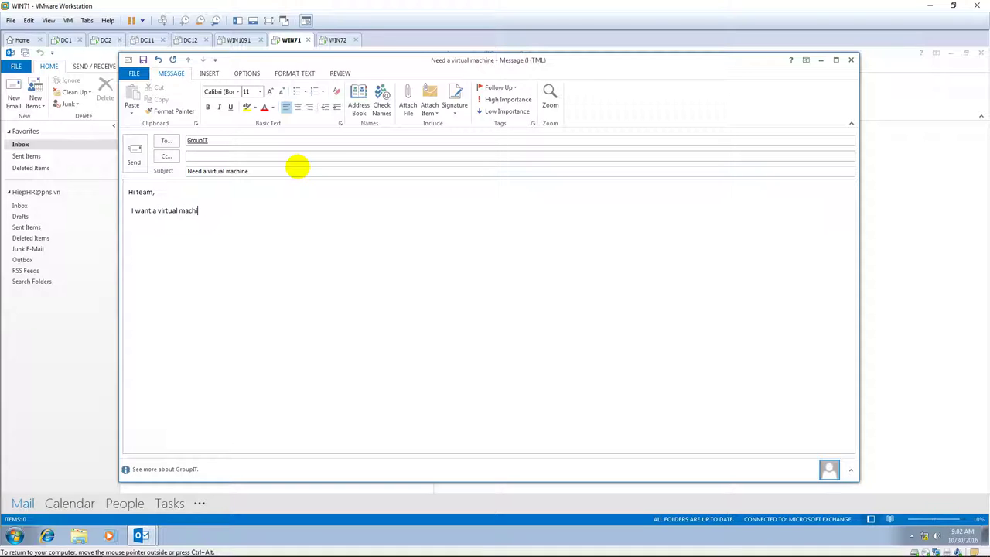
pyautogui.write('ne.')
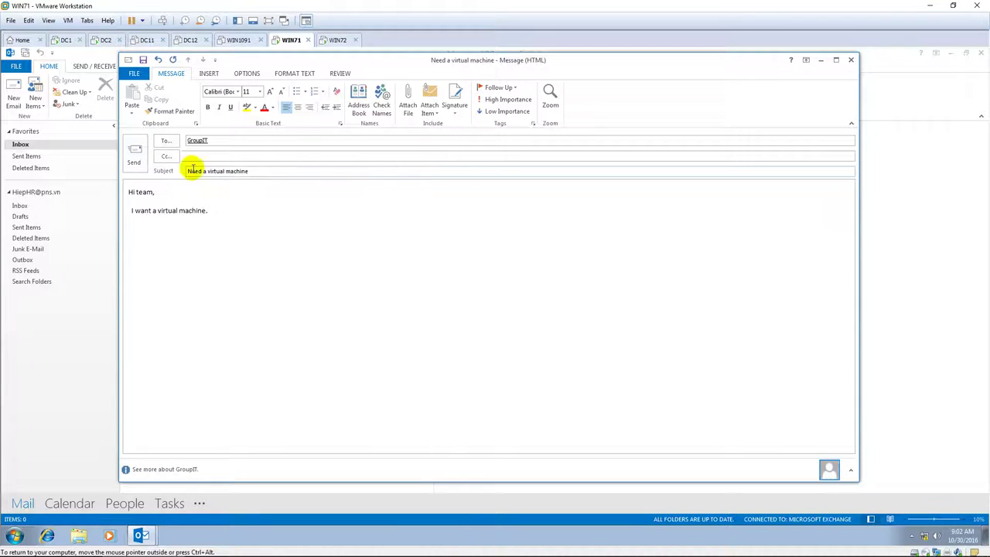
# Send the request, then open the GroupIT Inbox on WIN72 to view it
pyautogui.click(136, 154)
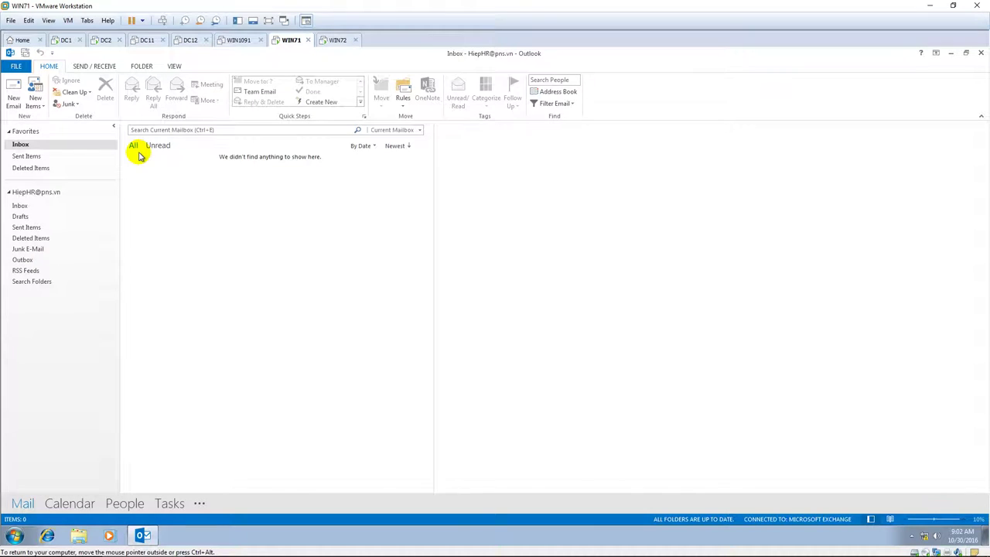
pyautogui.click(338, 40)
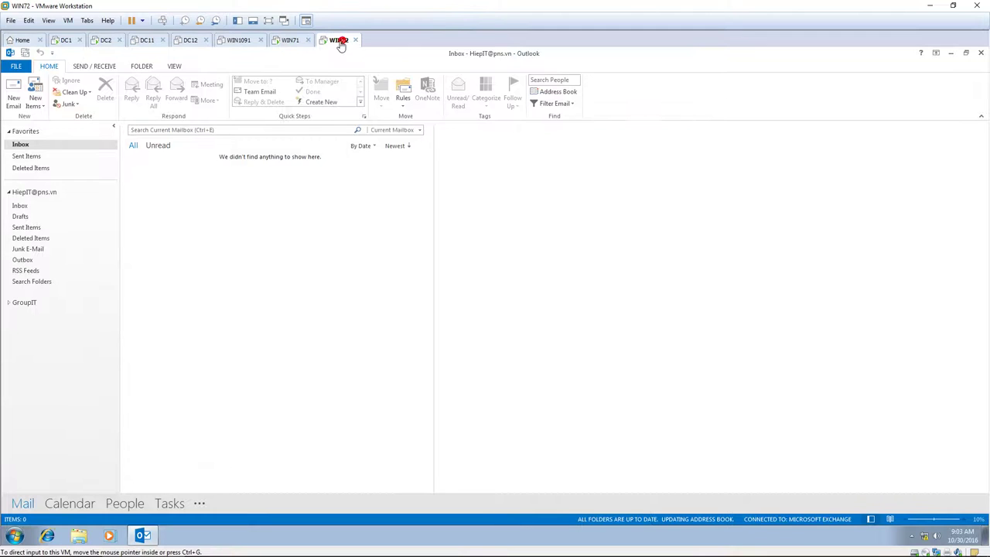
pyautogui.click(9, 303)
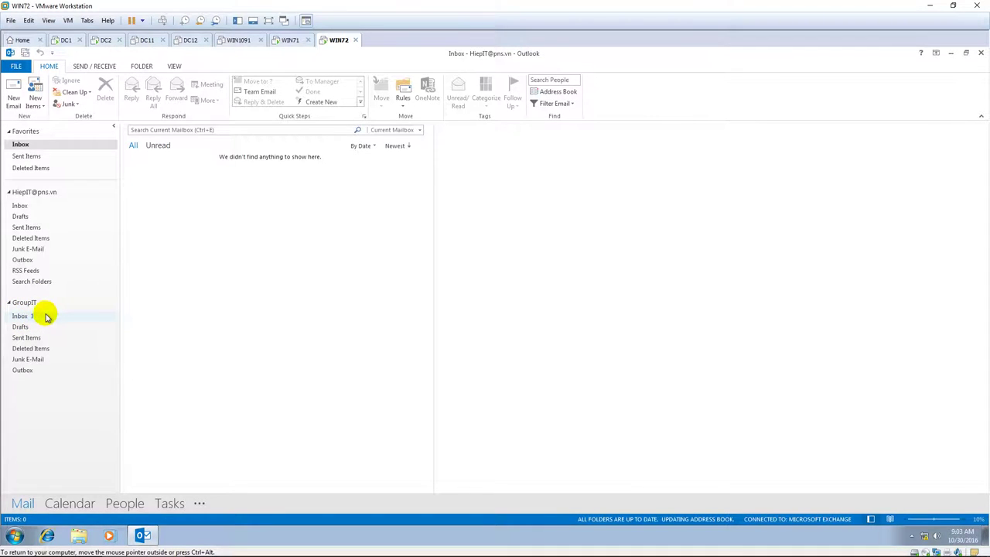
pyautogui.click(43, 317)
pyautogui.click(45, 317)
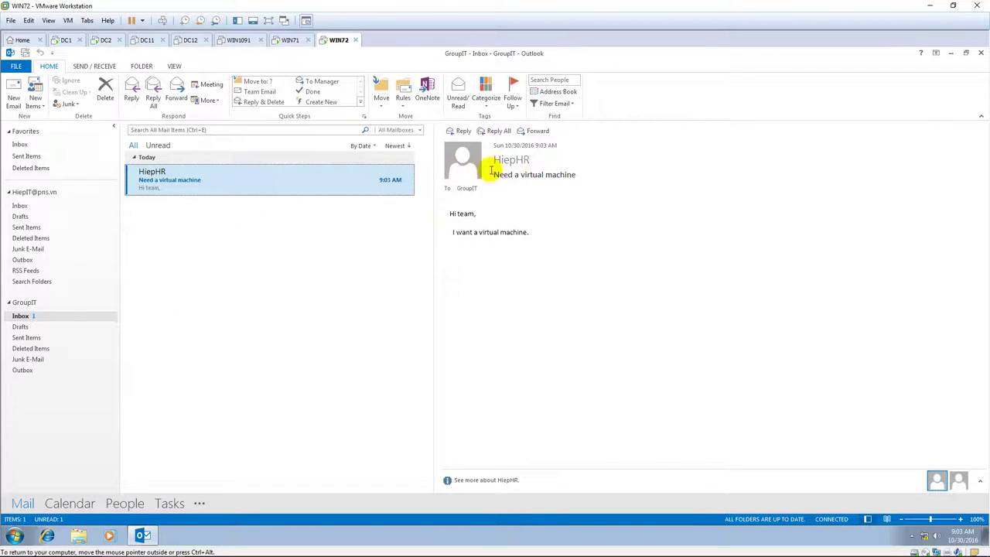
# Reply All to the request with 'OK, you will have' and send it
pyautogui.click(497, 132)
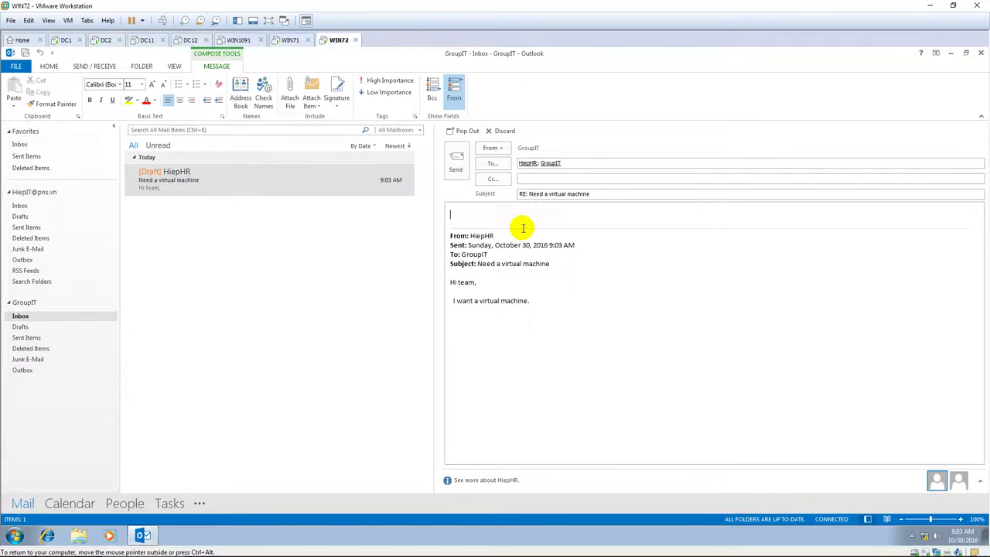
pyautogui.write('Ok, yo')
pyautogui.press('BackSpace')
pyautogui.write('ou will have')
pyautogui.click(455, 163)
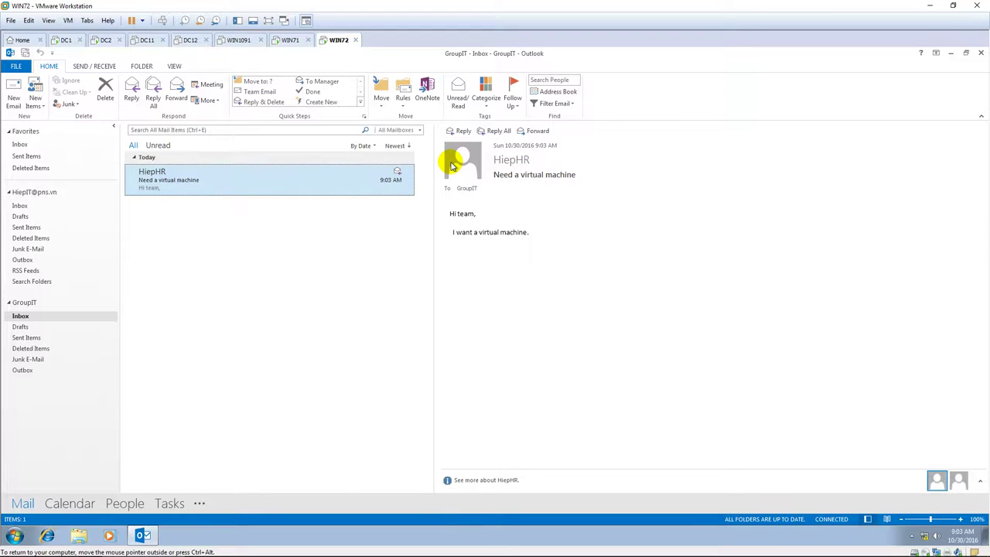
# On WIN71, open the reply and highlight the 'on behalf of GroupIT' line and reply text
pyautogui.click(287, 40)
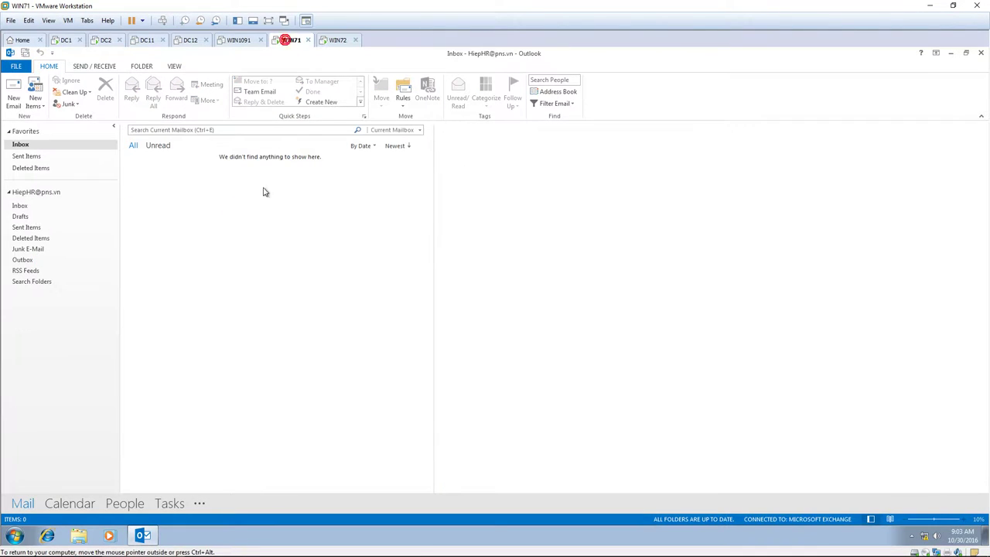
pyautogui.click(220, 222)
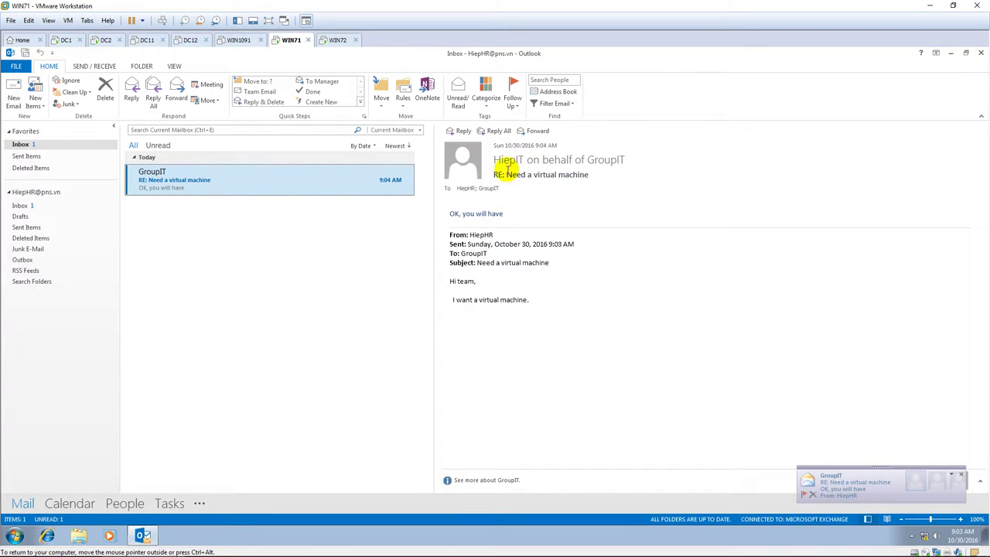
pyautogui.doubleClick(499, 159)
pyautogui.click(654, 159)
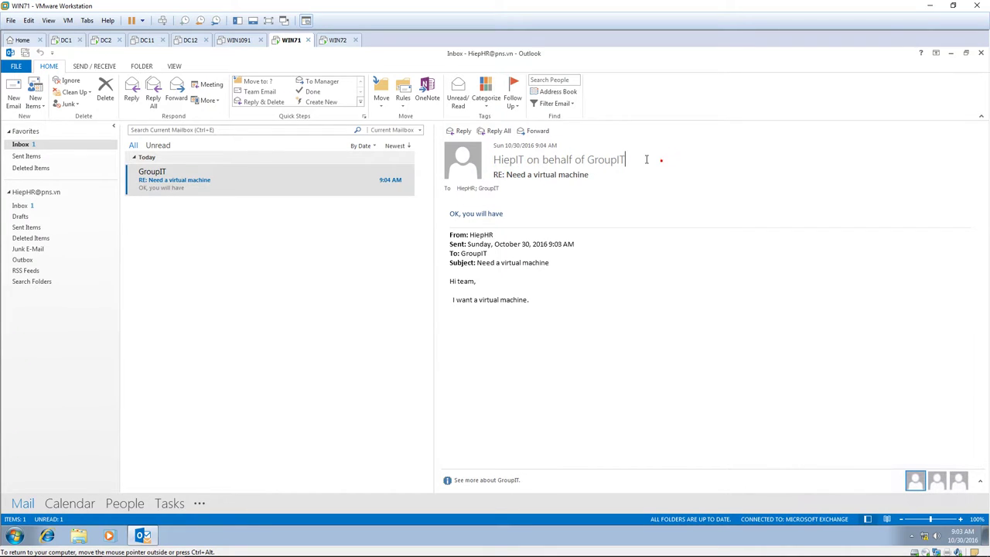
pyautogui.moveTo(624, 159); pyautogui.dragTo(488, 162)
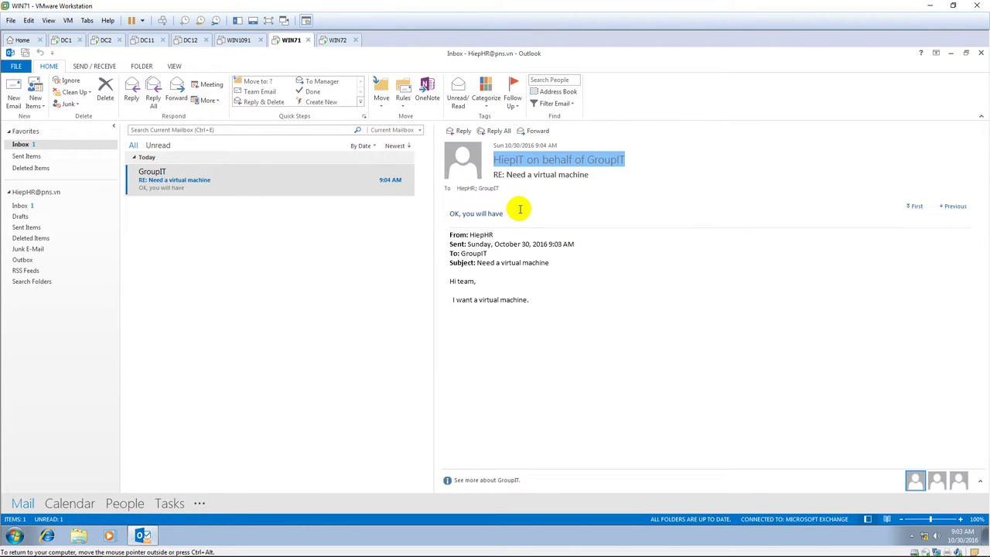
pyautogui.moveTo(519, 209); pyautogui.dragTo(453, 215)
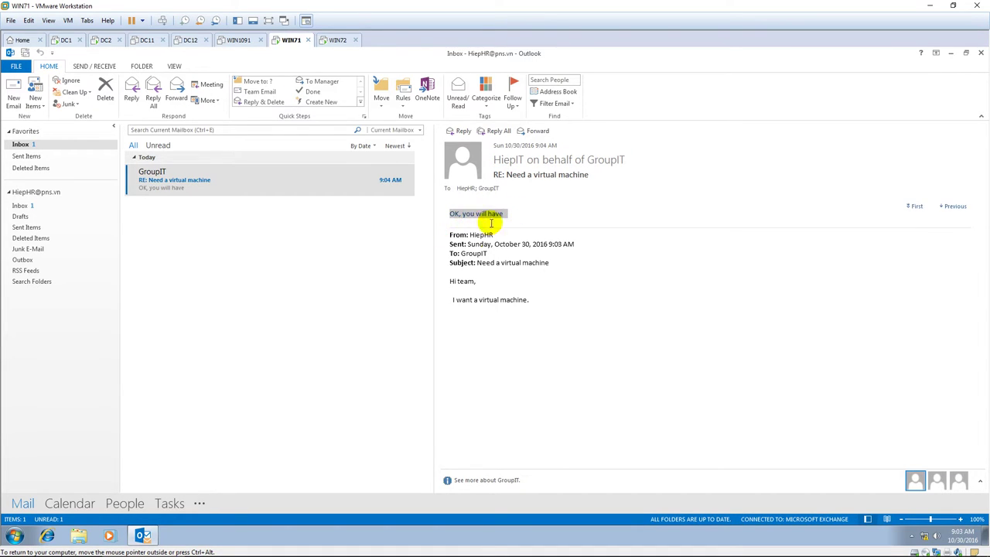